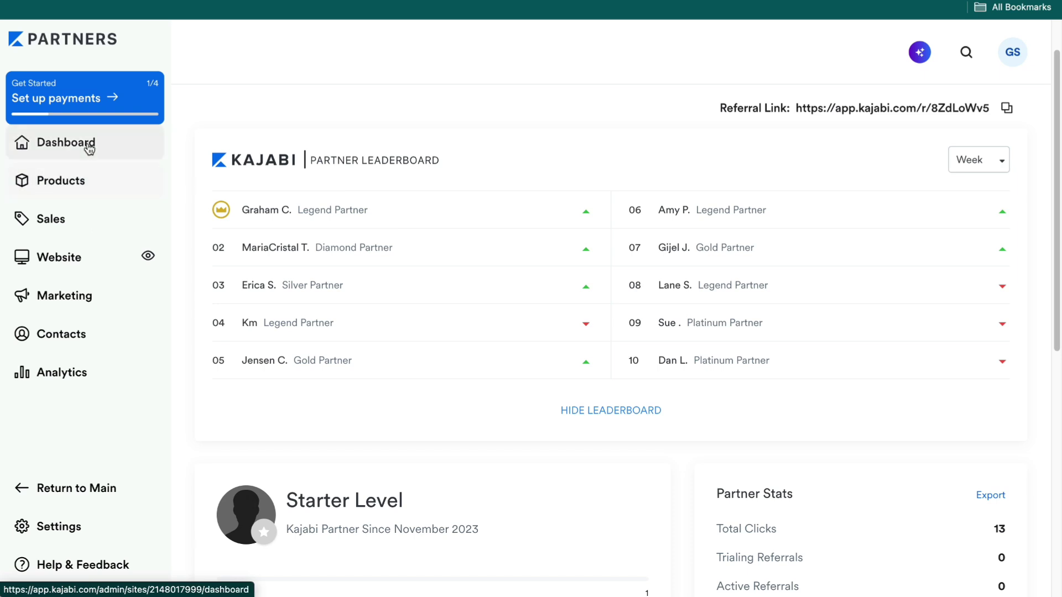
- Go to Products and open the xssd course to show its five-module outline
click(101, 186)
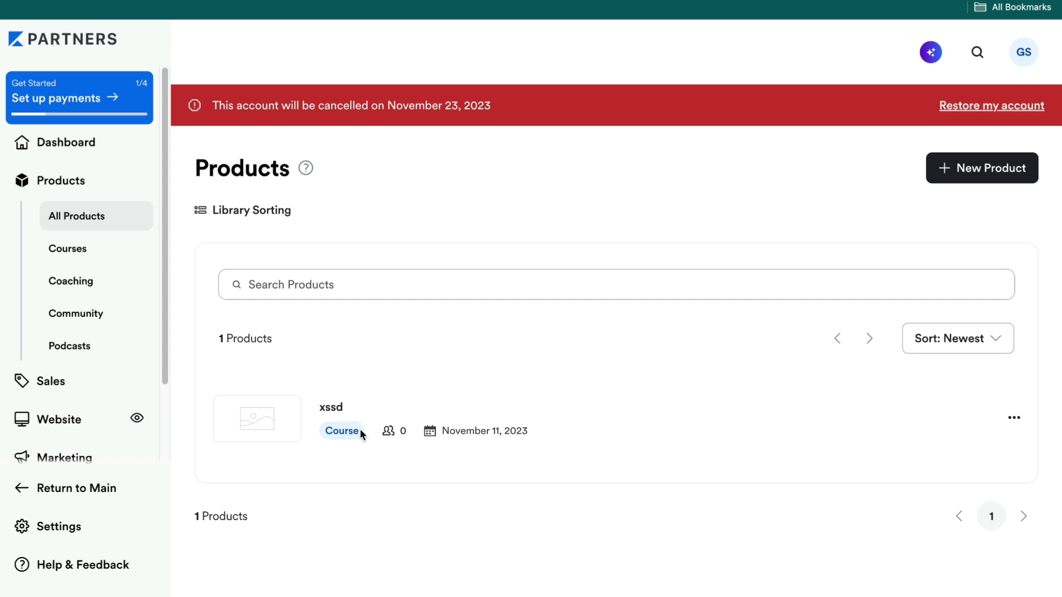
click(328, 408)
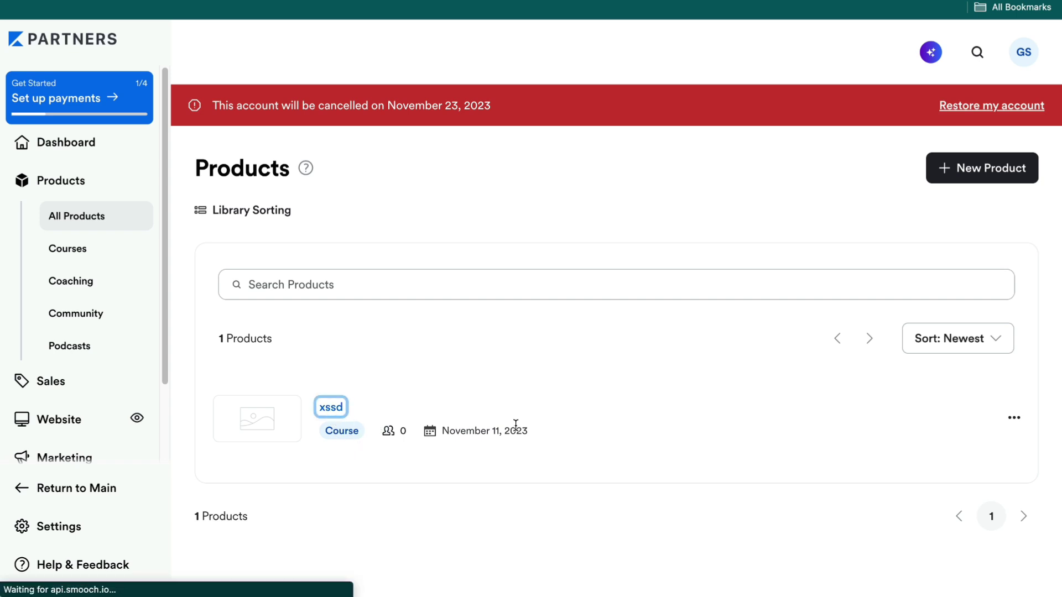
scroll(423, 464, down, 1)
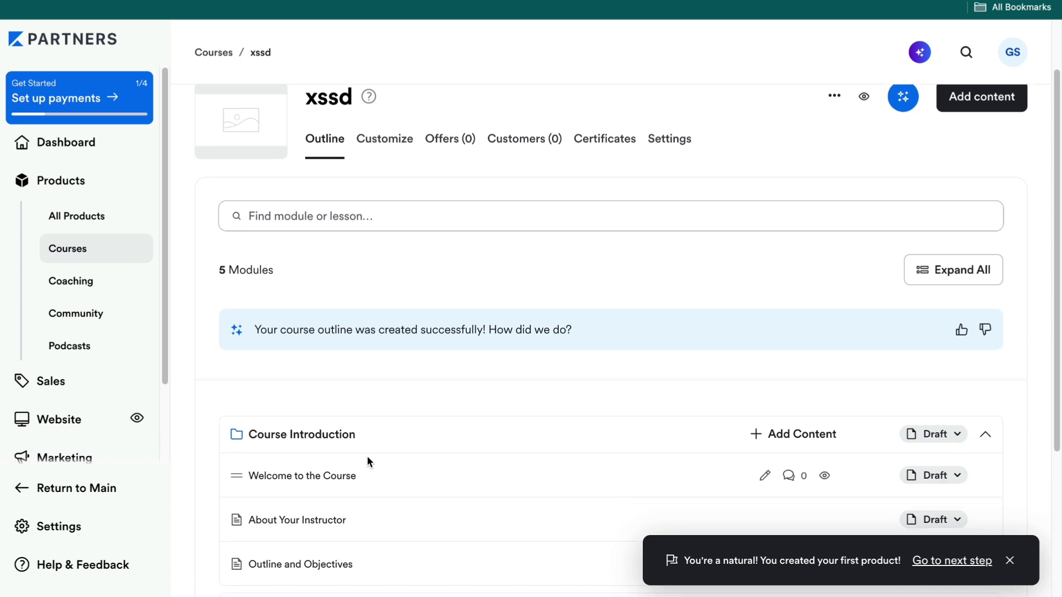
scroll(434, 431, down, 1)
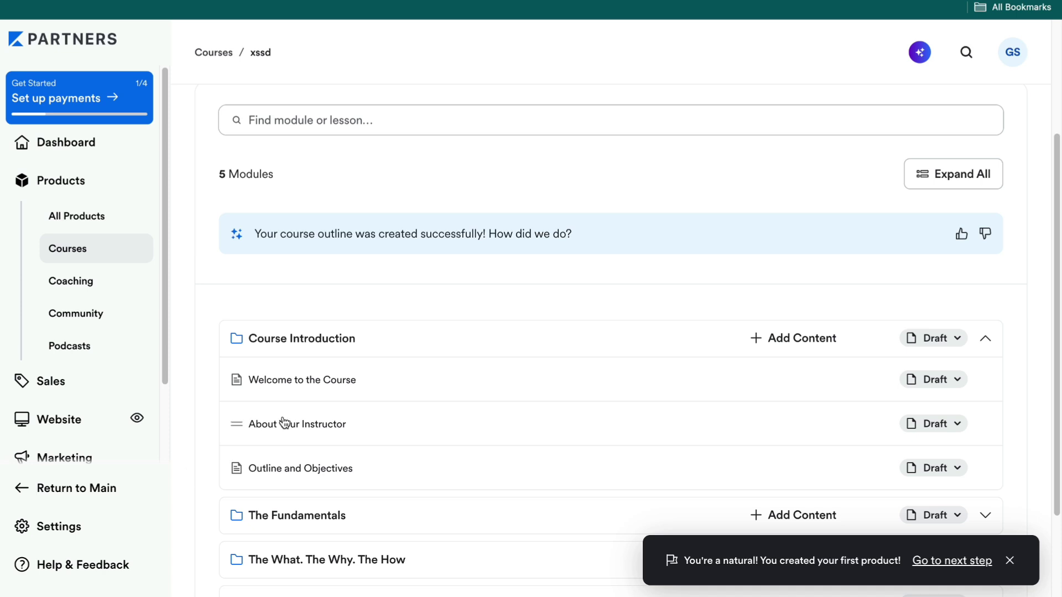
- Open the 'Welcome to the Course' lesson in the Course Introduction module for editing
click(323, 381)
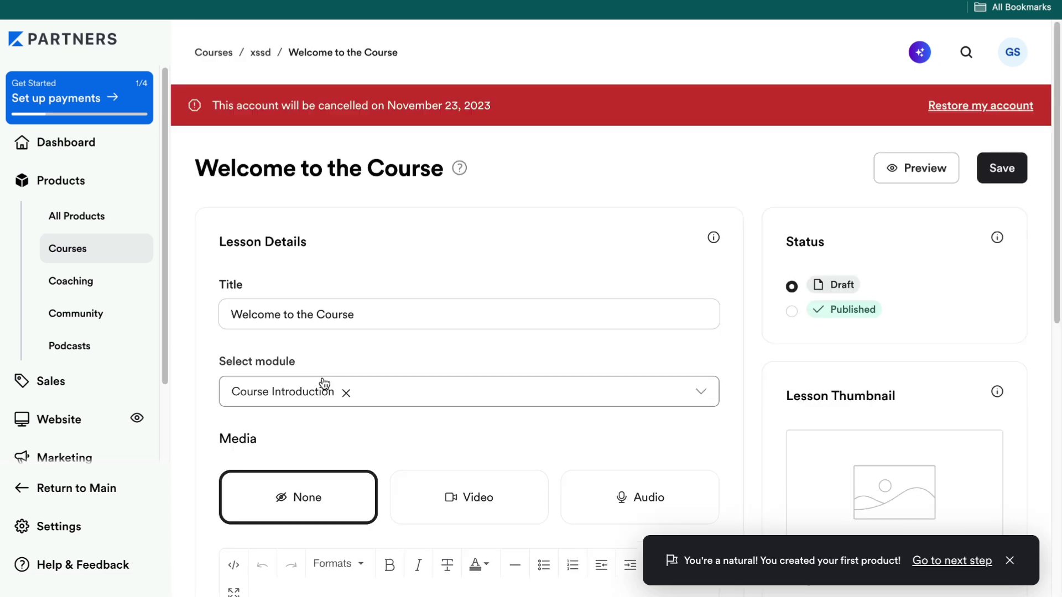
scroll(386, 417, down, 2)
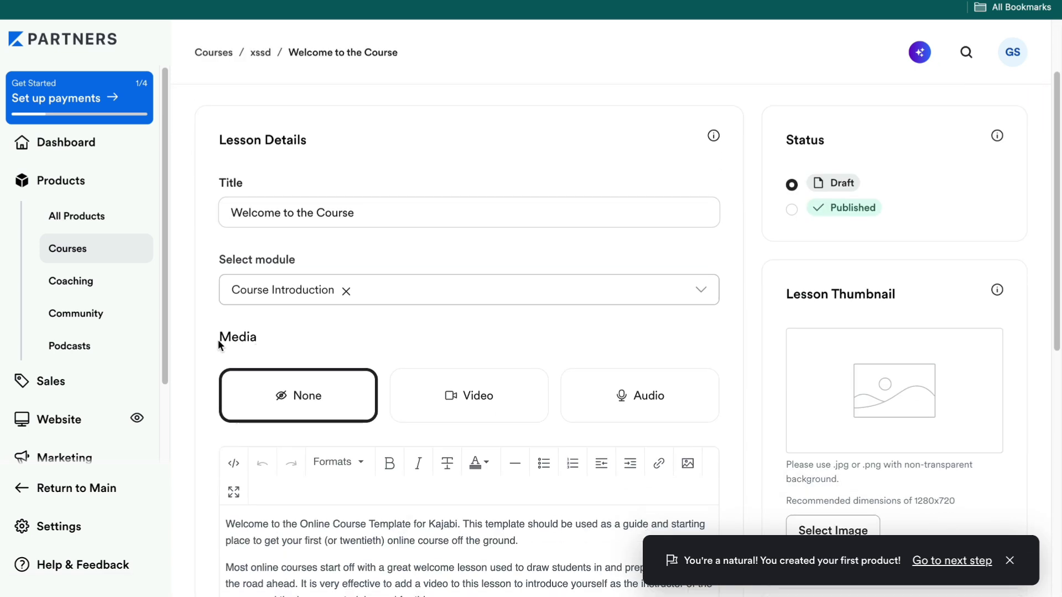
drag(219, 345, 262, 340)
click(307, 343)
scroll(307, 343, down, 1)
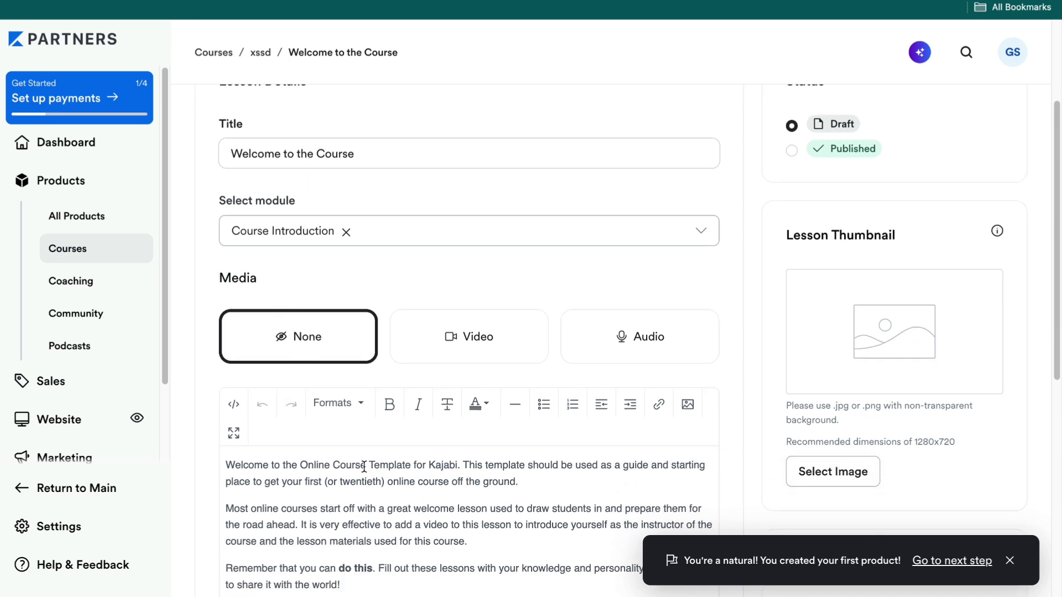
- Make Video the lesson's media and choose to upload a file from My Device
click(498, 339)
scroll(439, 431, down, 1)
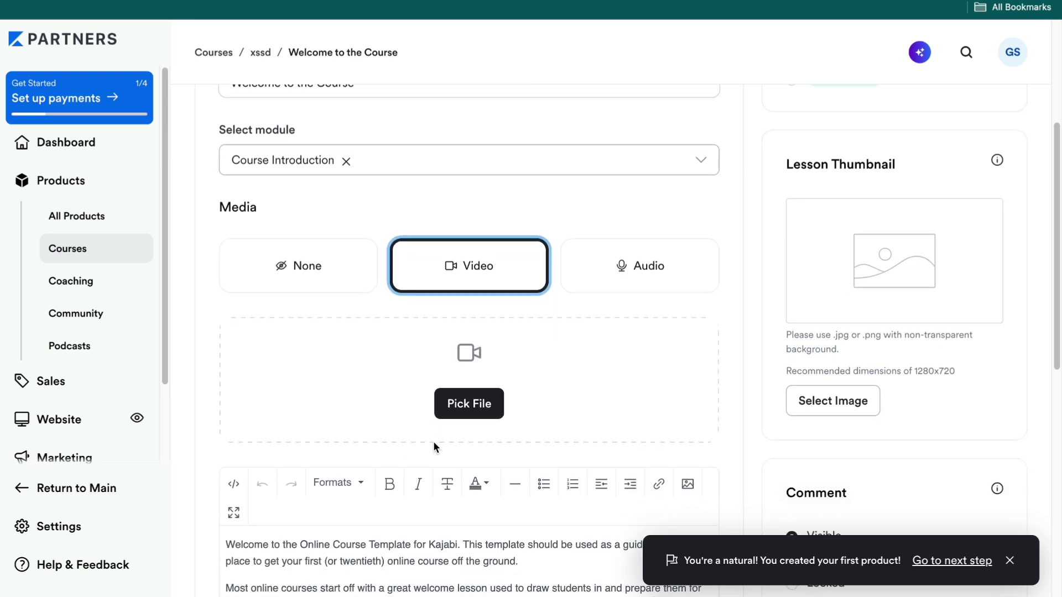
click(473, 409)
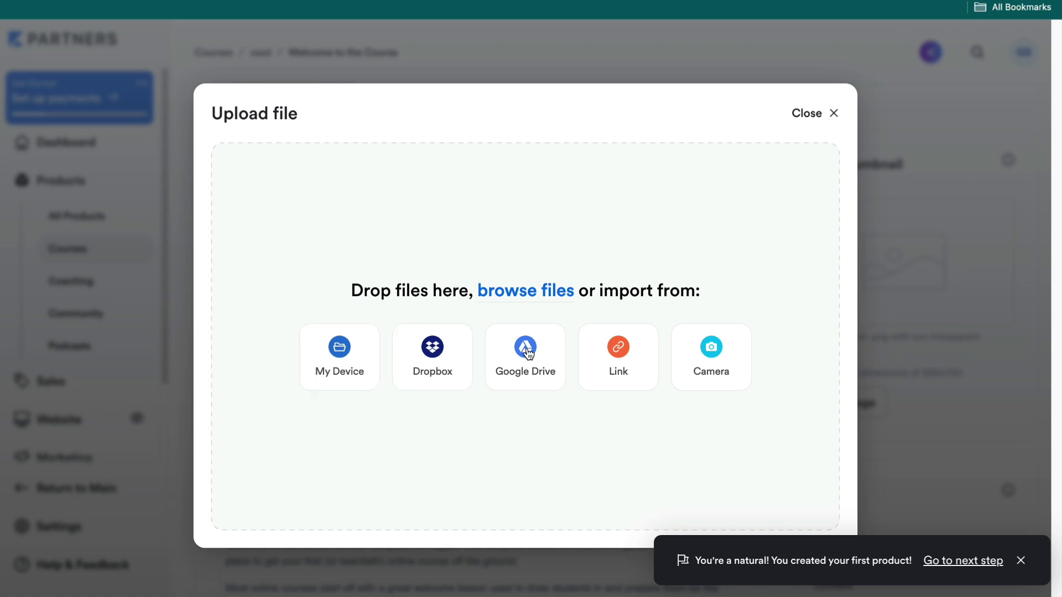
click(343, 358)
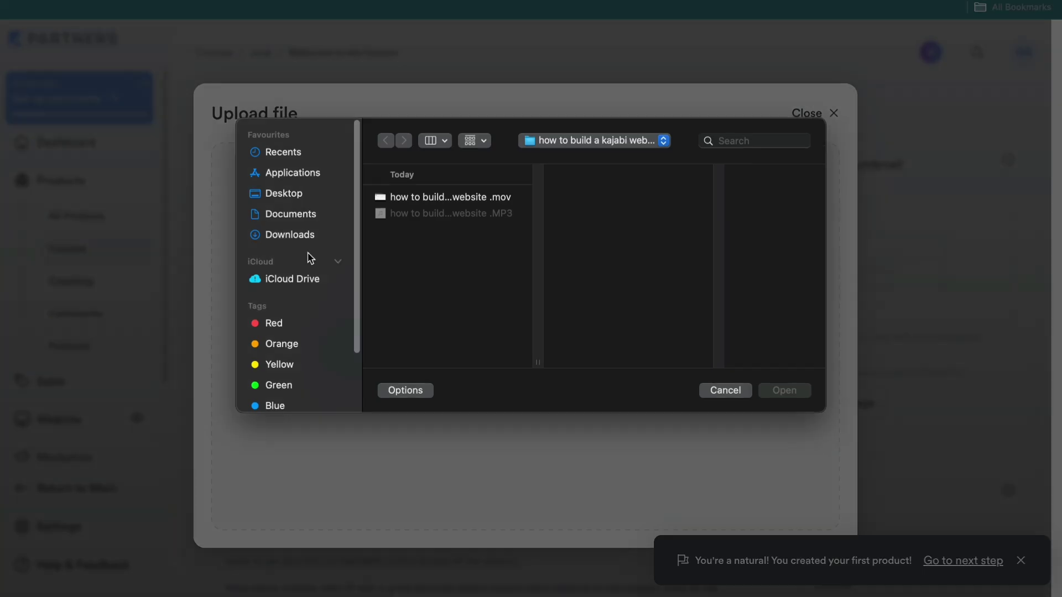
- Upload the .mov video file from the Downloads folder as the lesson media
click(296, 235)
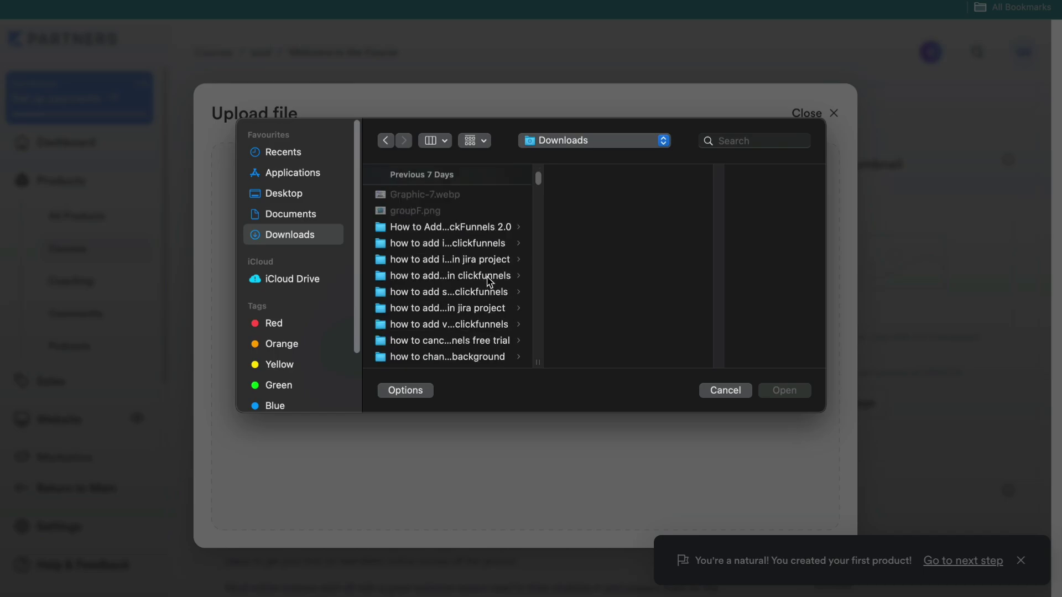
click(423, 274)
click(605, 199)
double_click(604, 199)
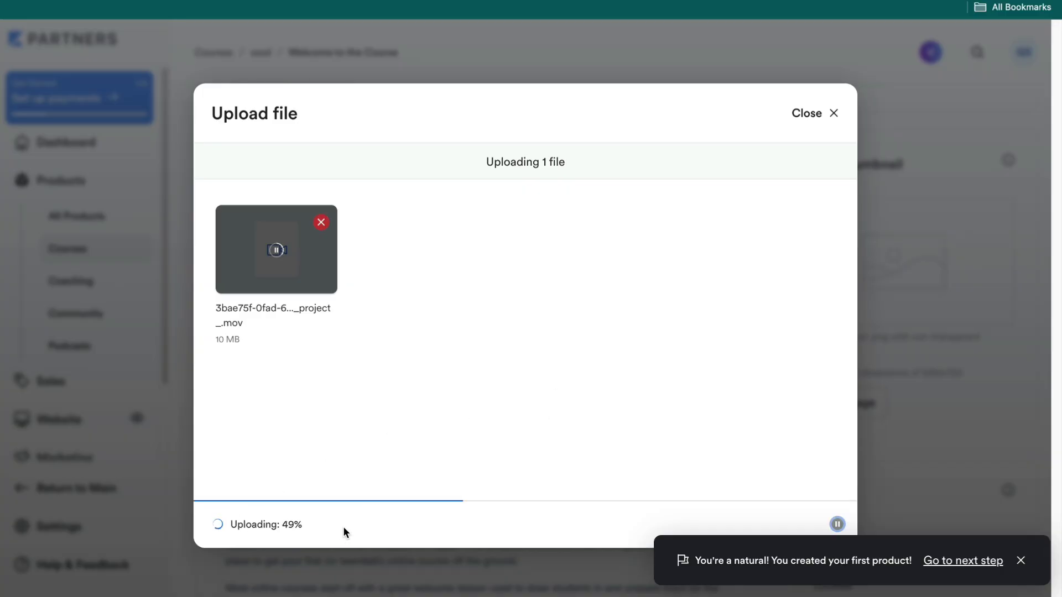
scroll(540, 346, up, 2)
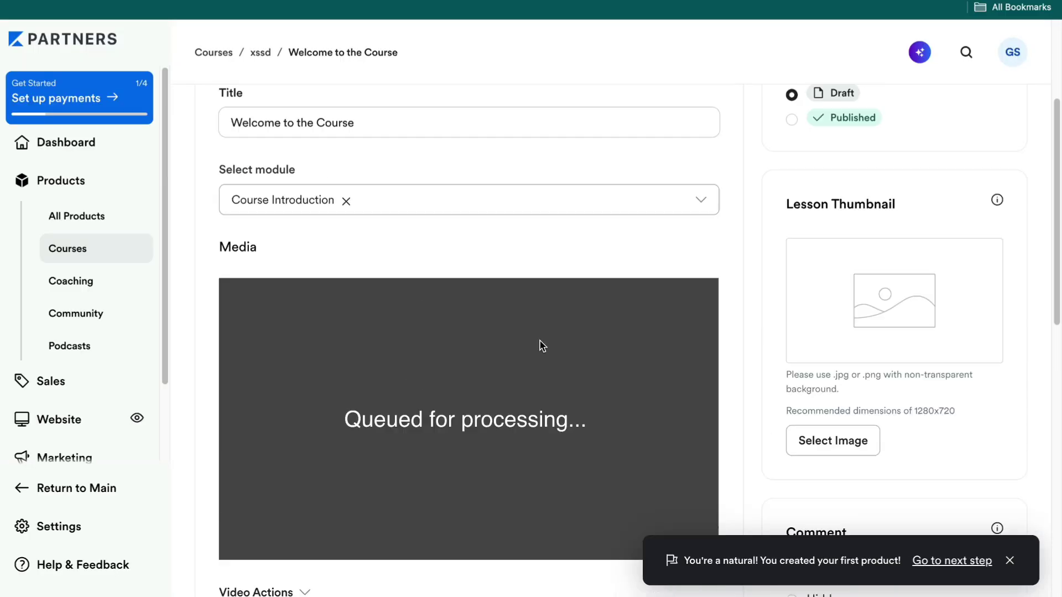
scroll(542, 363, down, 3)
scroll(601, 221, up, 2)
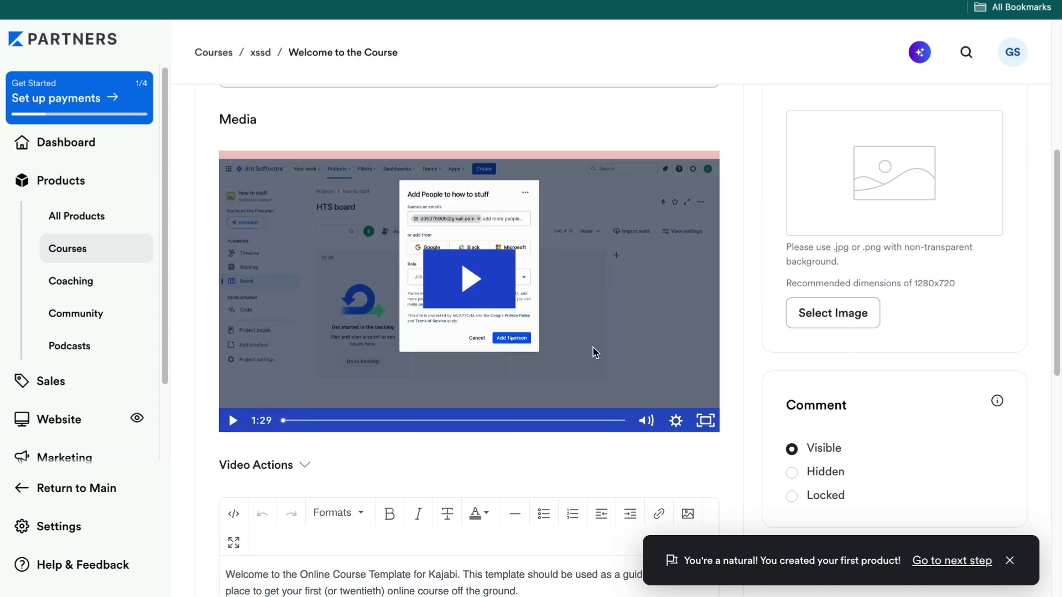
- Upload the Trello Beginners Tutorial image from the device as the lesson thumbnail
click(827, 316)
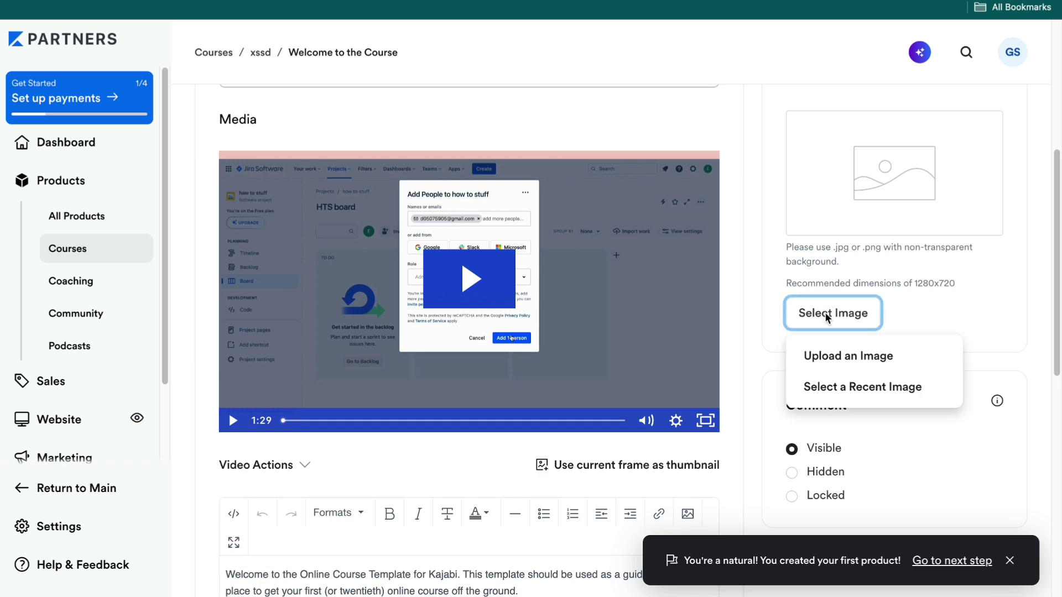
click(825, 356)
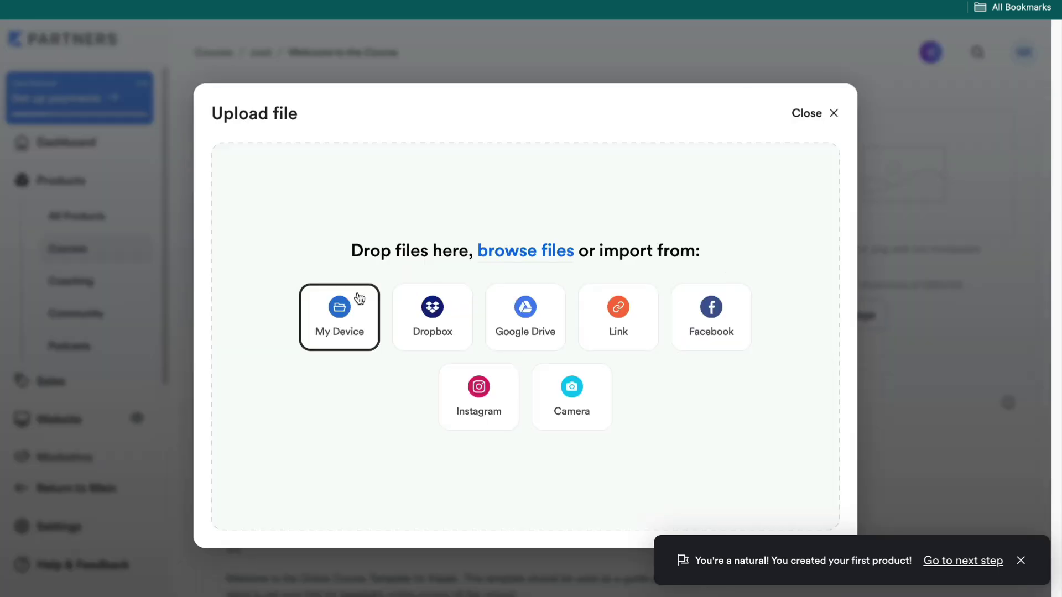
click(355, 323)
click(294, 235)
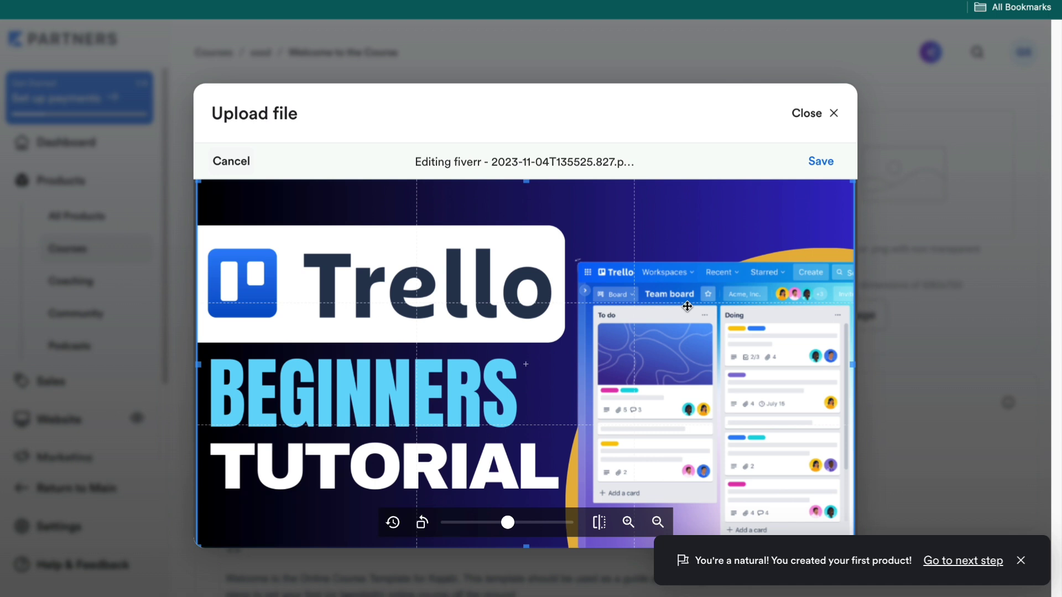
click(822, 162)
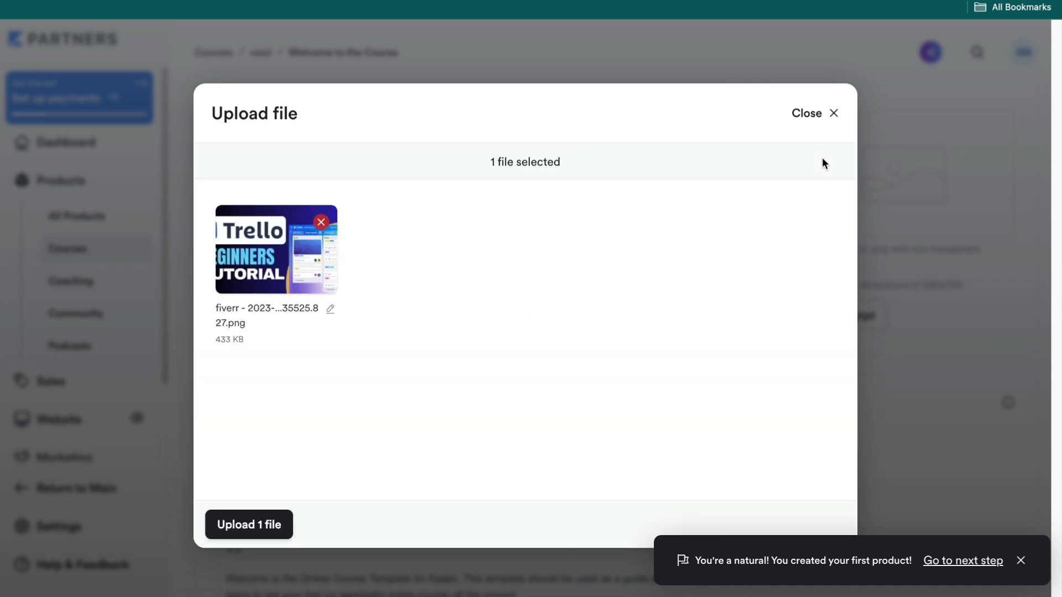
click(259, 514)
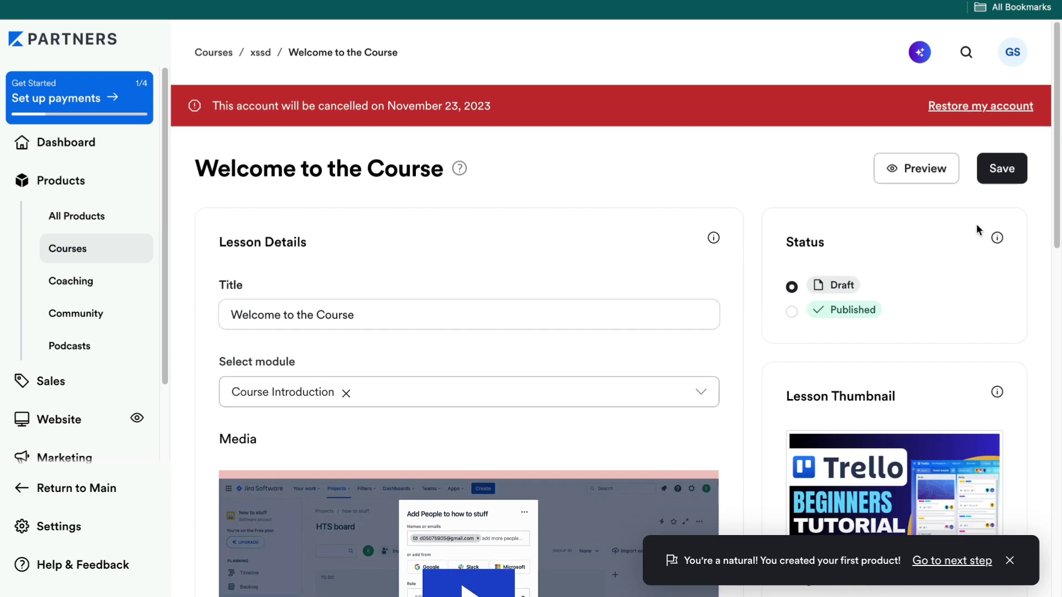
- Save the lesson as published and open its student preview
click(995, 170)
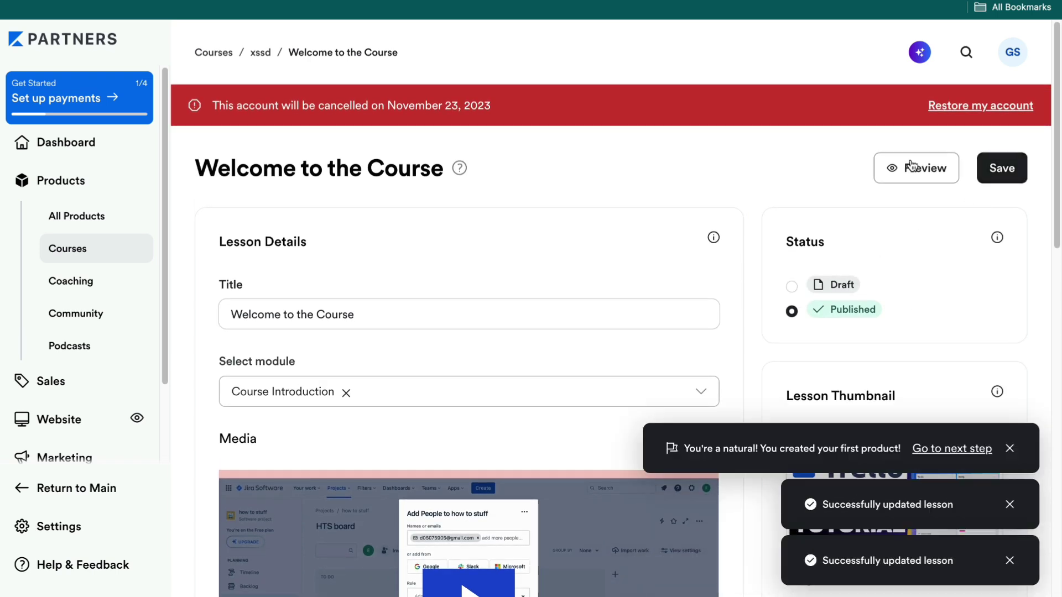
click(912, 166)
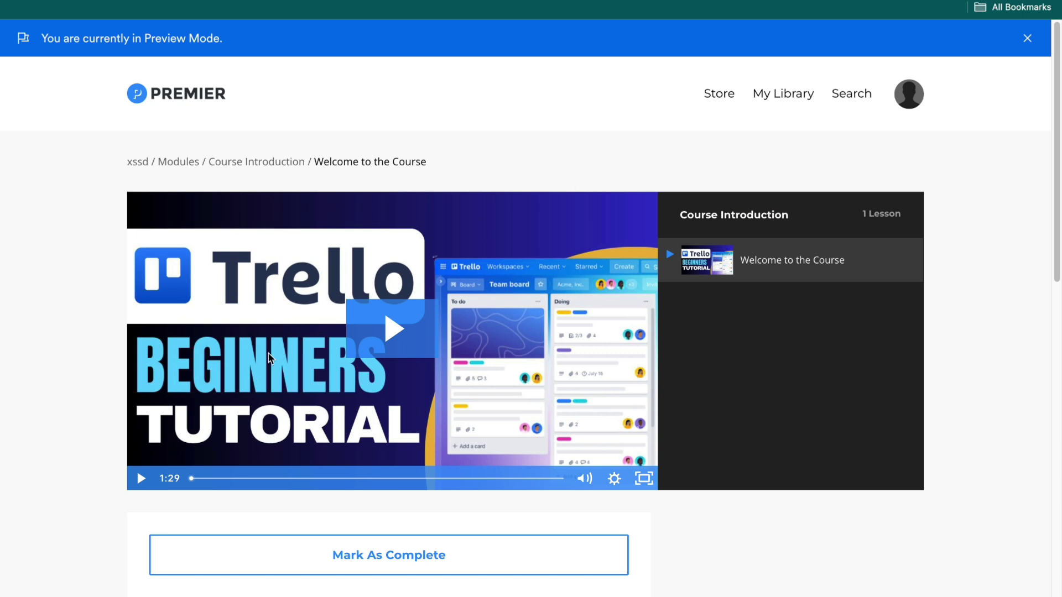
- Play the lesson video in preview and skip ahead to about 0:57
click(405, 342)
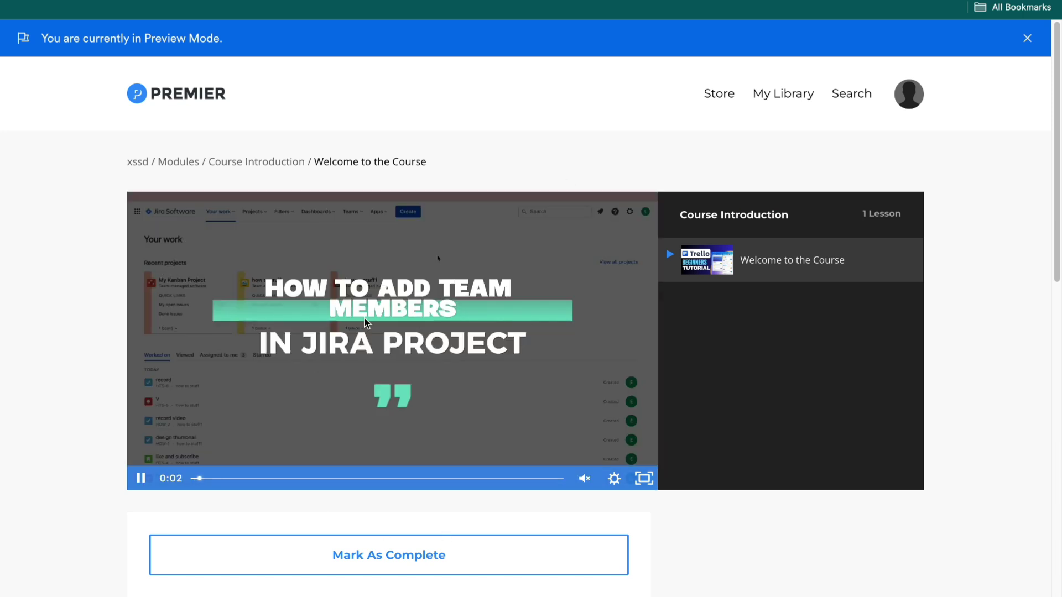
drag(217, 479, 432, 479)
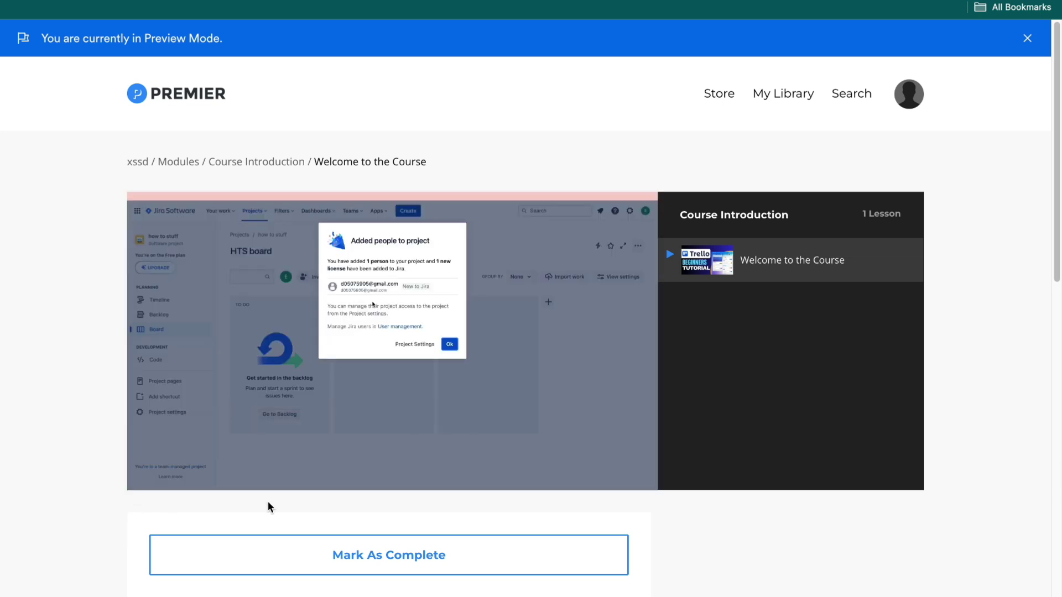